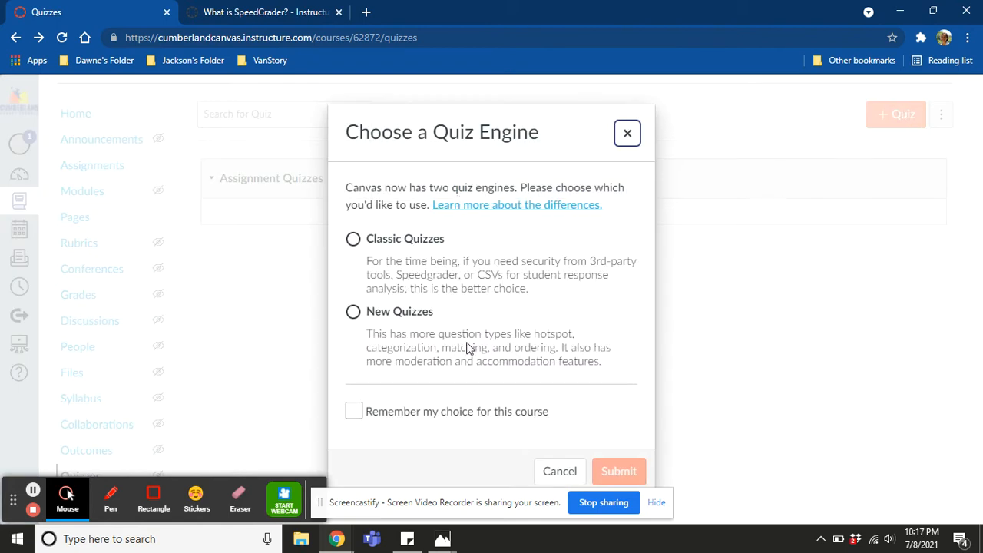
Choose Classic Quizzes as the quiz engine and submit the choice to create the quiz
left_click_drag(608, 368, 366, 342)
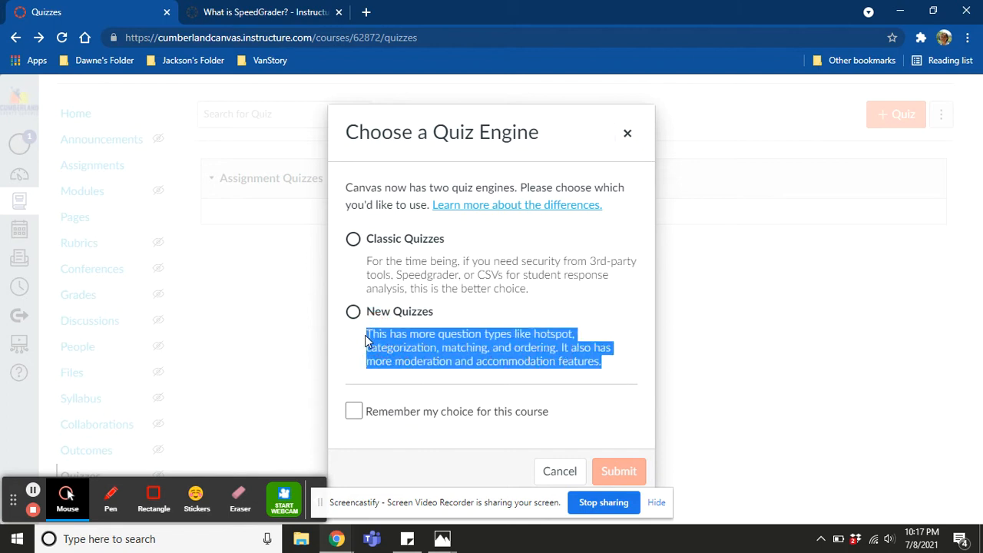
left_click(421, 262)
left_click(353, 241)
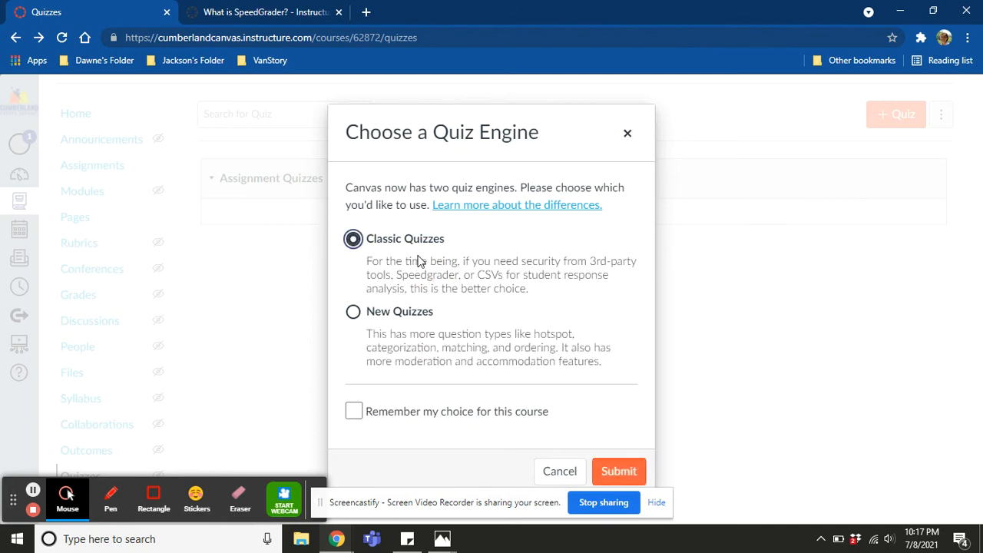
left_click_drag(463, 277, 391, 284)
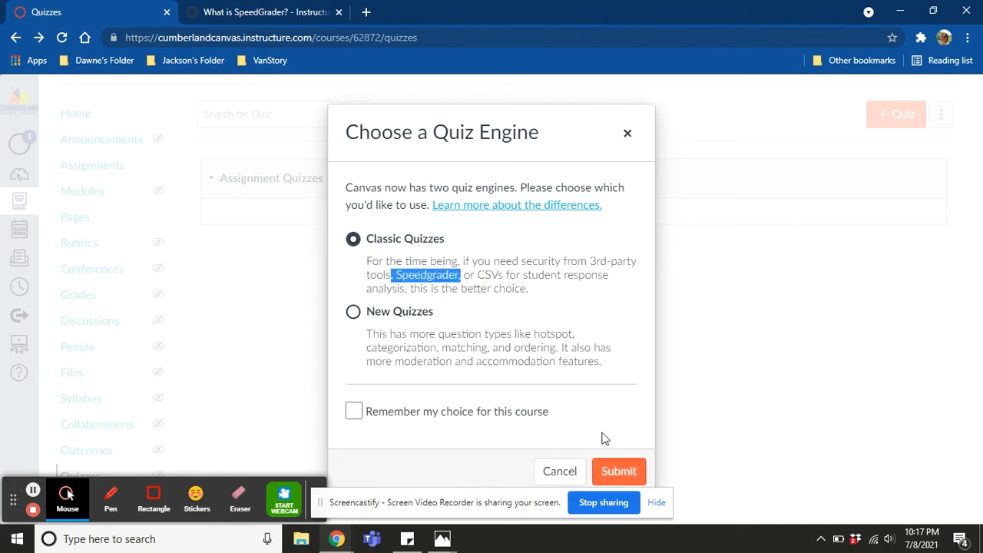
left_click(617, 471)
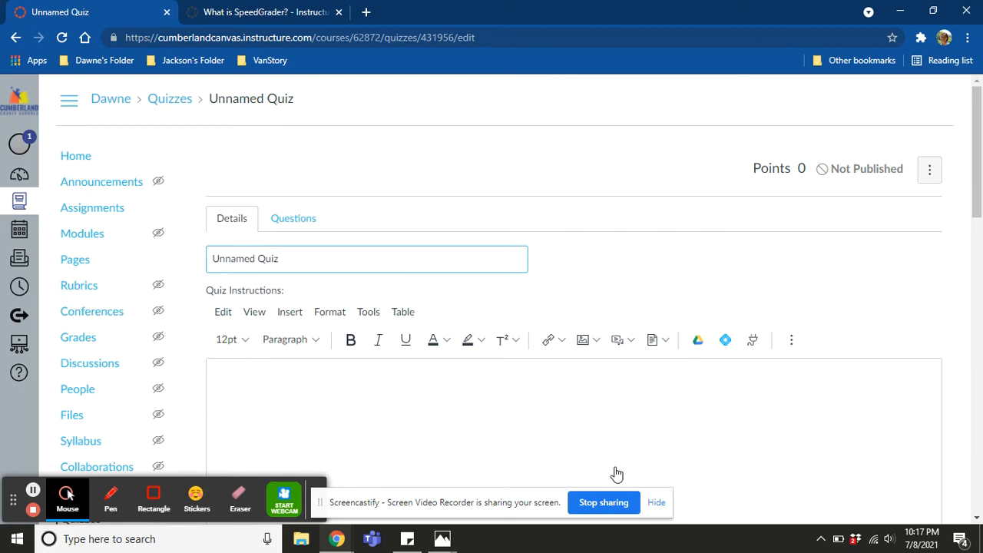
Look at the quiz's question area, return to its details and replace the quiz title with "Sampe"
scroll(617, 474, "down", 1)
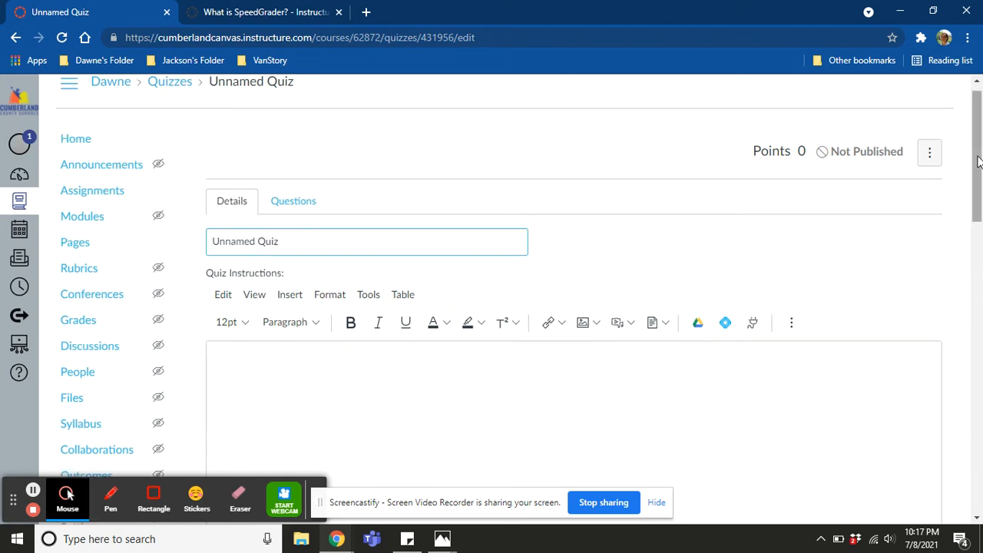
left_click(250, 204)
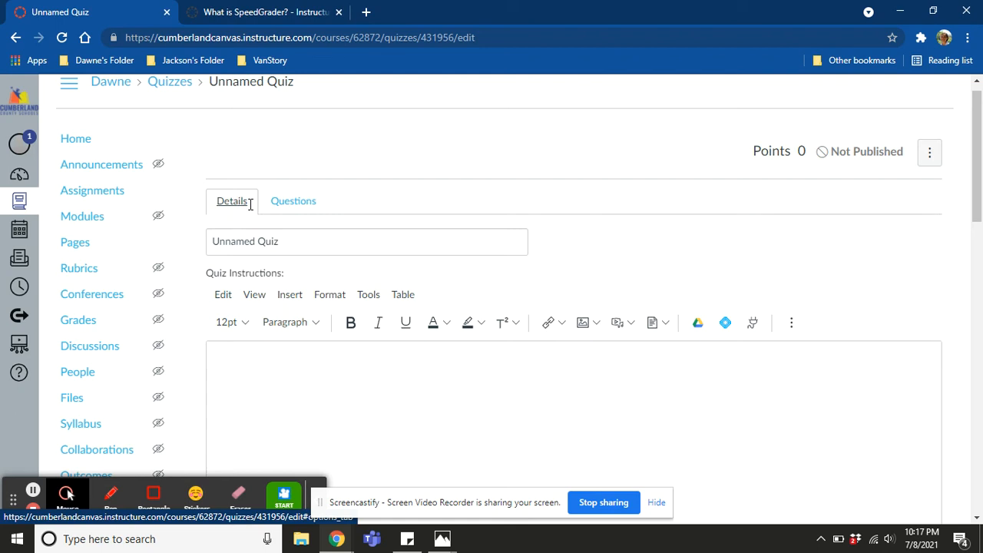
left_click(325, 198)
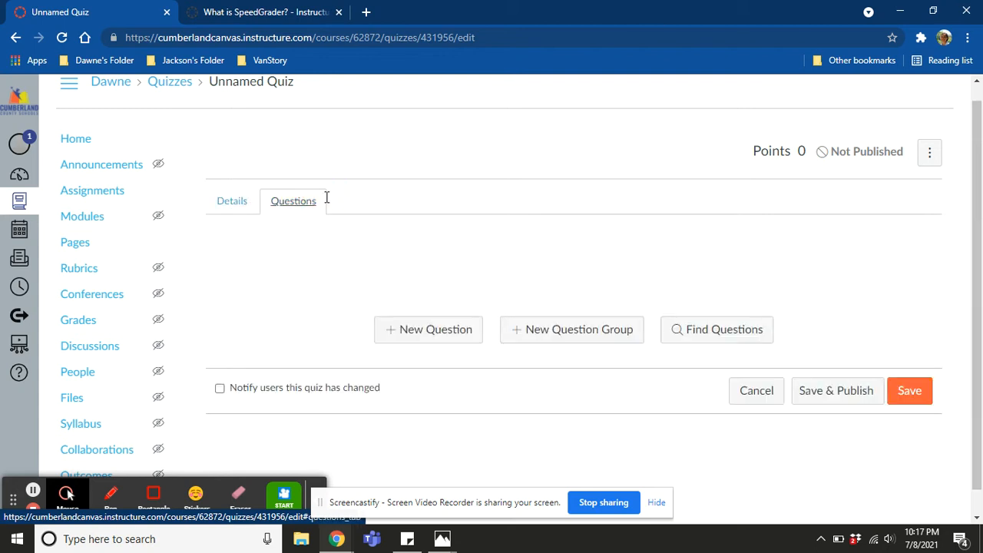
left_click(244, 210)
left_click_drag(285, 246, 180, 251)
type("Sampe")
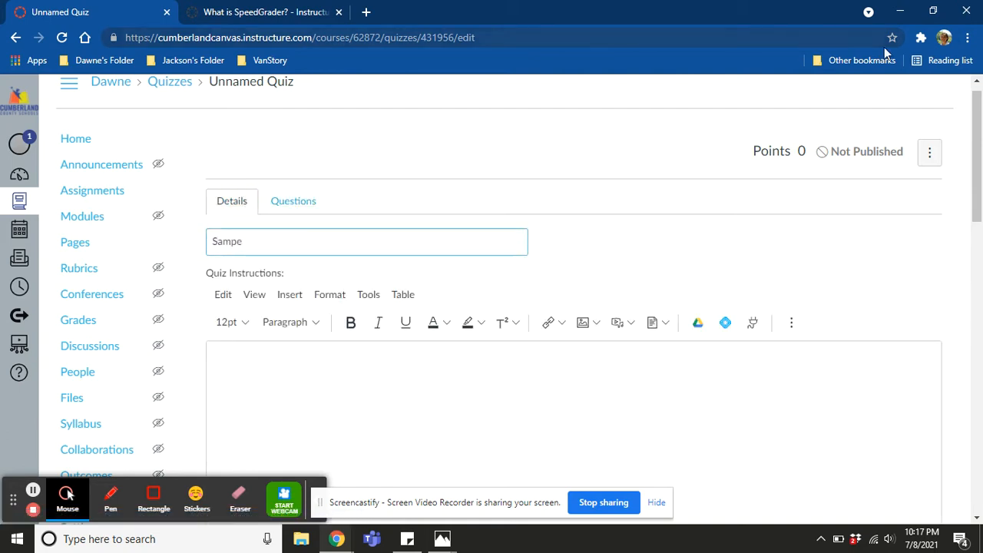
Enter the quiz instructions "Answer each question. Use your notes for help. You will have a 15 minute time limit."
left_click_drag(977, 139, 977, 186)
left_click(370, 236)
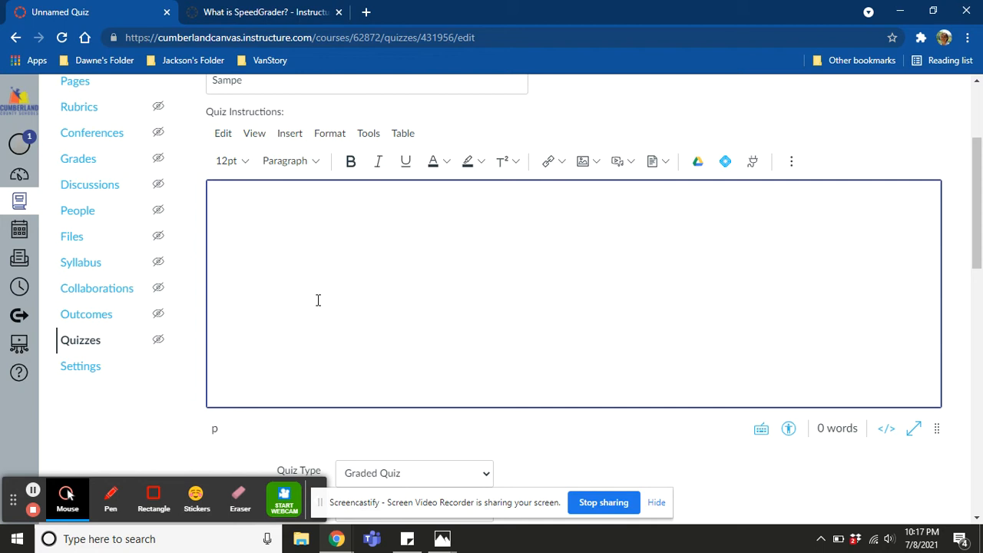
type("Answer each question. Use you ")
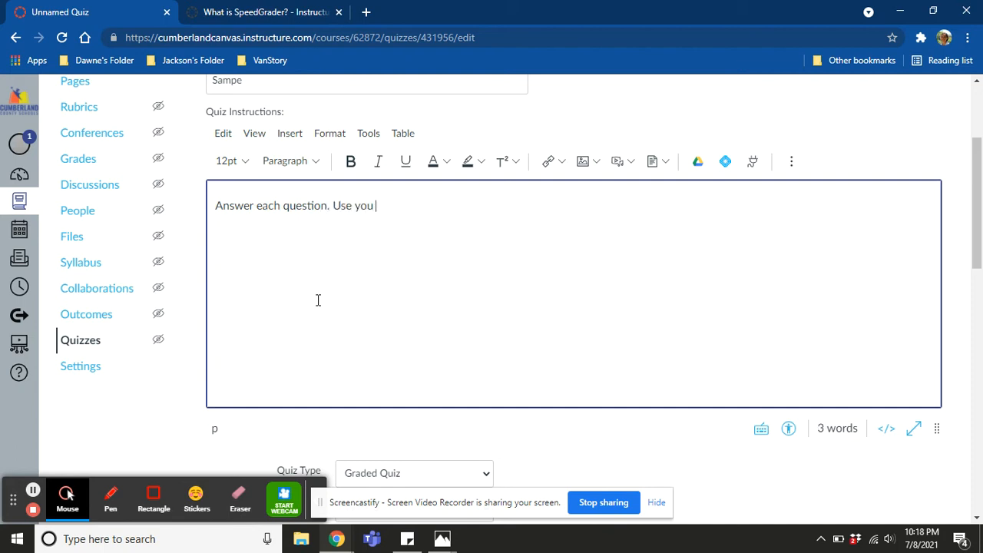
type("not")
key("BackSpace")
key("BackSpace")
key("BackSpace")
key("BackSpace")
key("BackSpace")
type("t")
key("BackSpace")
key("BackSpace")
type("r notes for help.  You will have a 15 minute time")
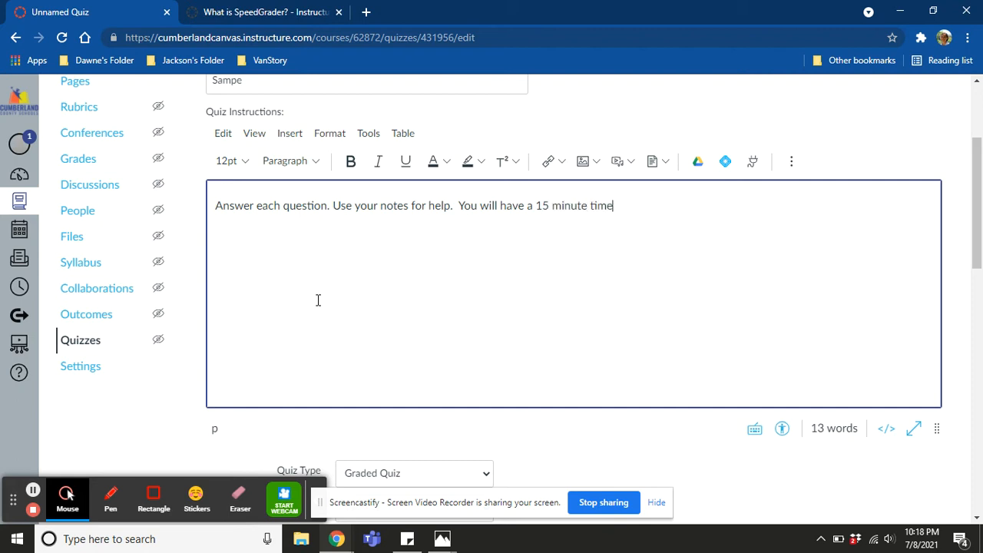
type(" limit.")
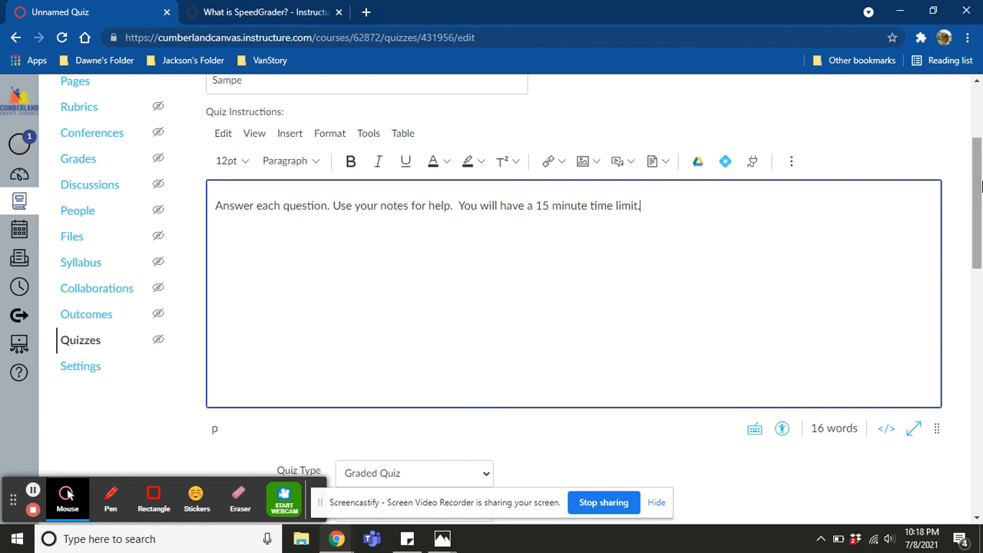
Enable the quiz time limit and set it to 15 minutes
left_click_drag(981, 189, 981, 284)
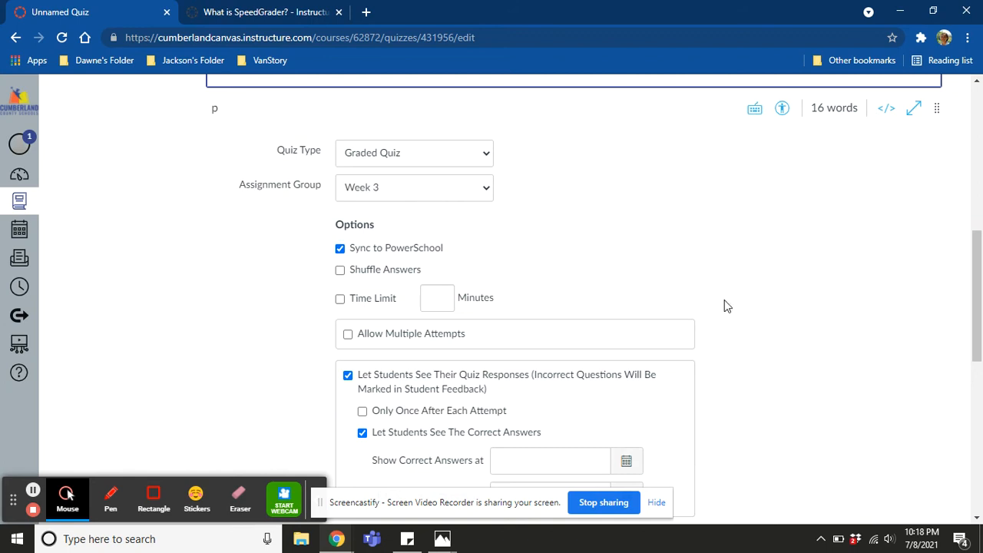
left_click(340, 299)
left_click(427, 301)
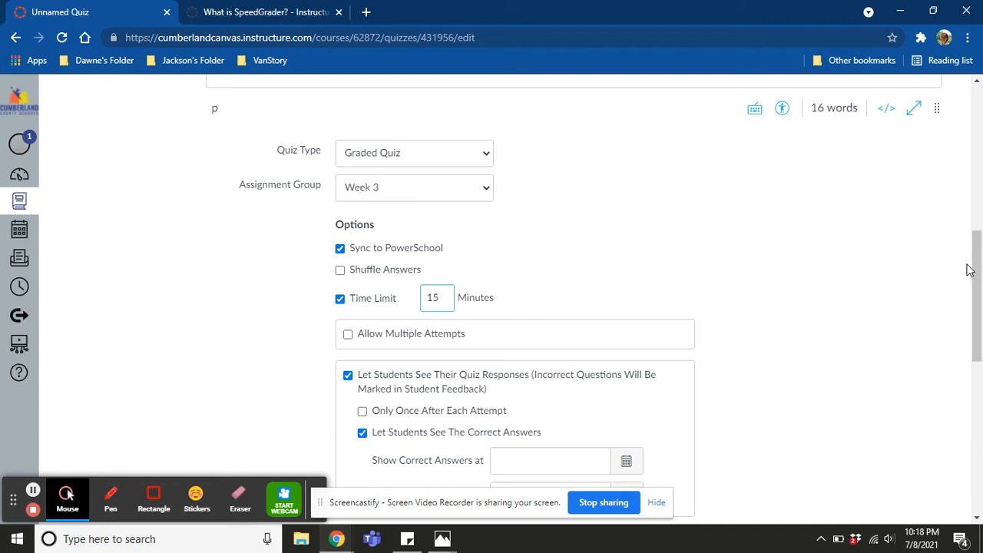
Set the quiz to show one question at a time, leaving the lock after answering disabled
left_click_drag(977, 278, 977, 362)
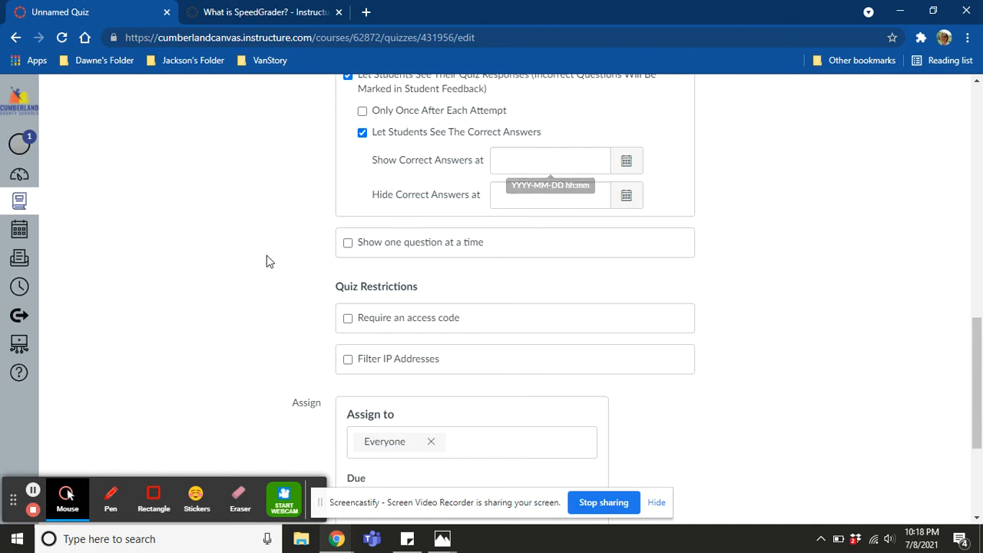
left_click(349, 244)
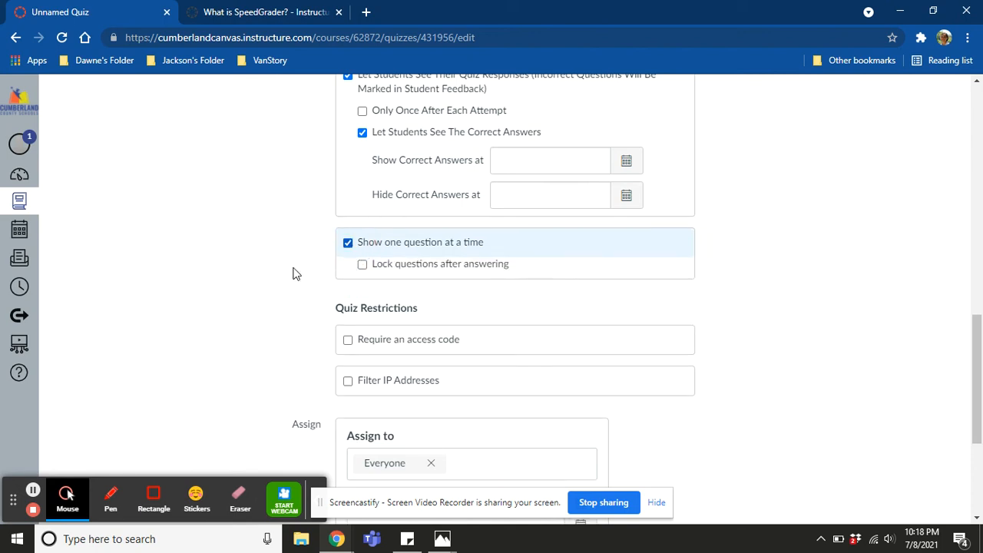
left_click(363, 266)
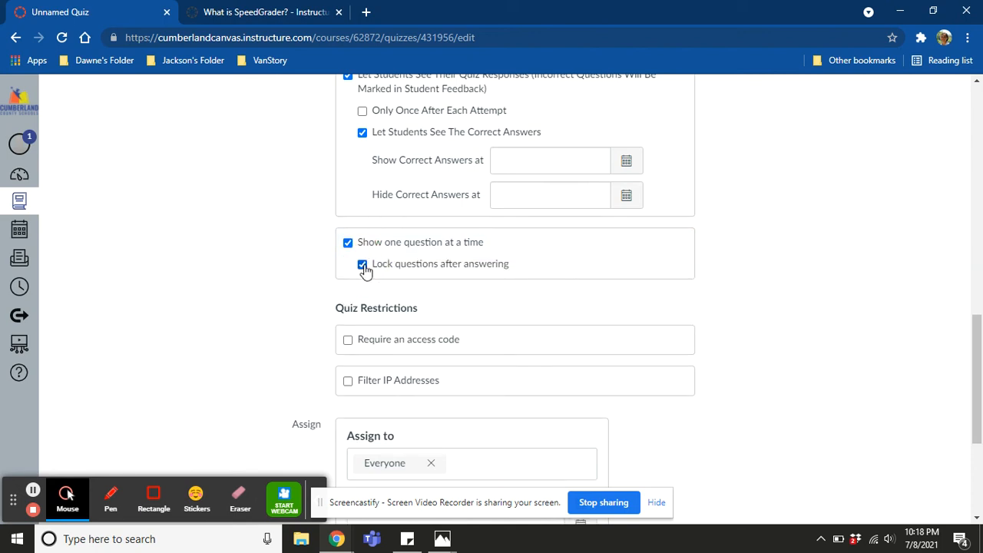
left_click(362, 264)
left_click(259, 288)
Set the quiz due date for everyone to Jul 16 at 11:59pm
scroll(261, 290, "down", 2)
scroll(261, 288, "down", 1)
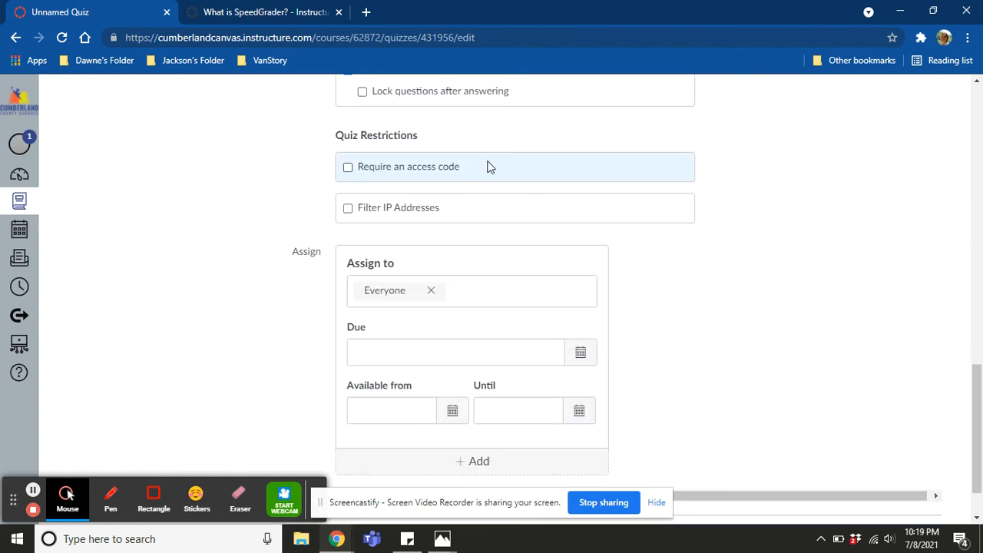
scroll(224, 243, "down", 1)
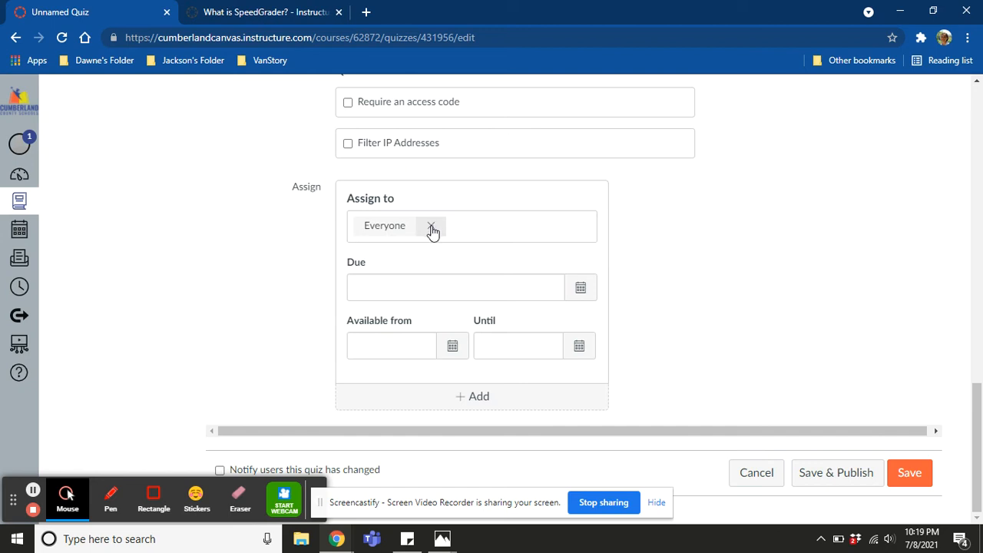
left_click(583, 291)
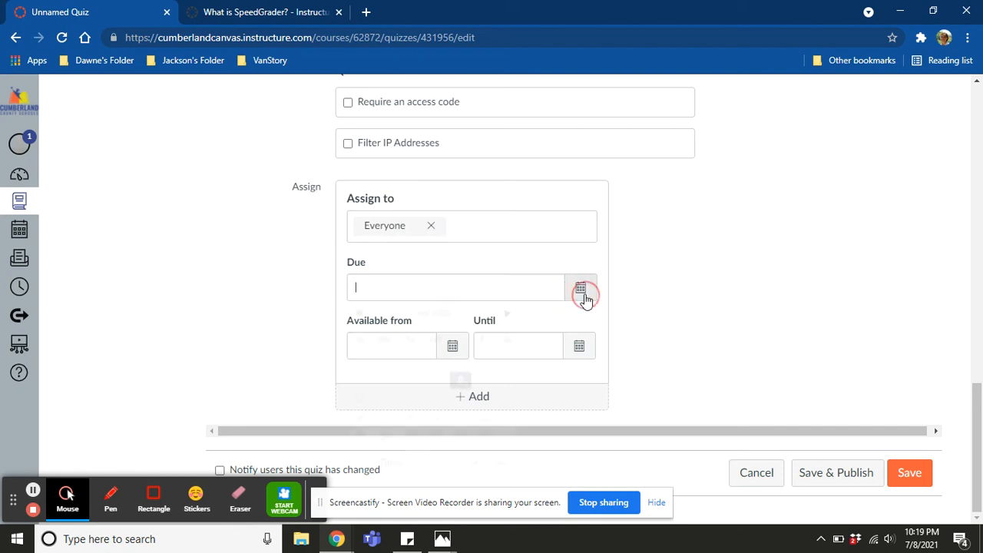
left_click(487, 400)
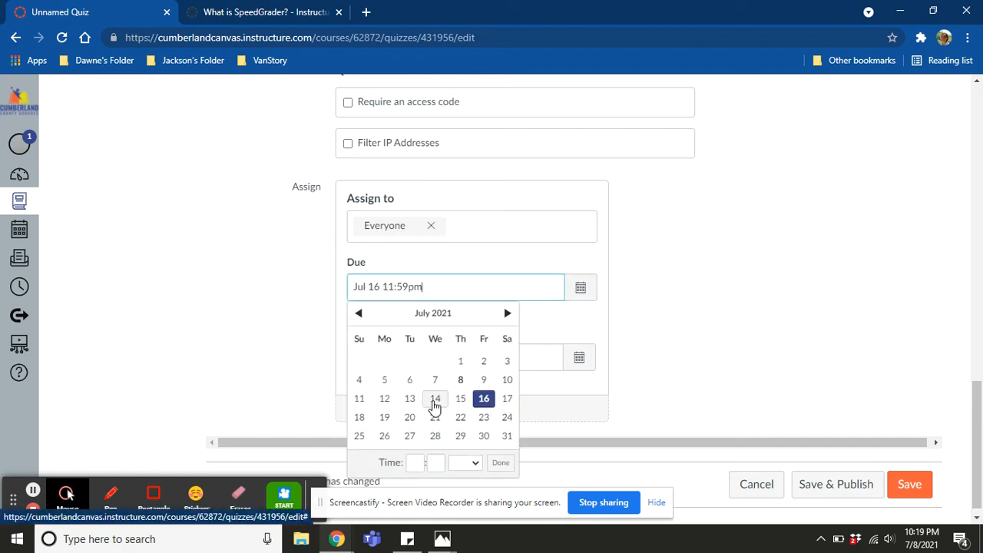
left_click(243, 358)
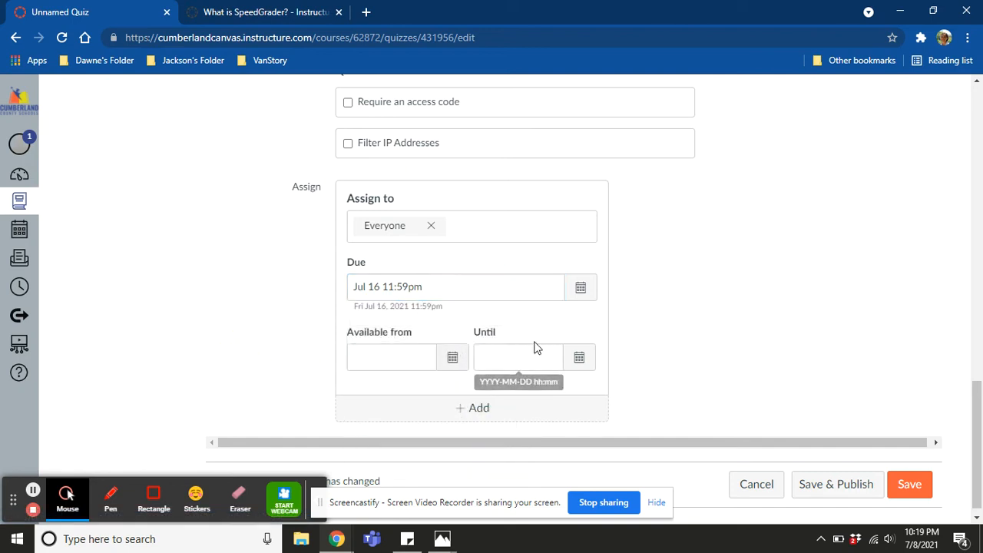
Set the quiz's availability end date to Jul 18 at 11:59pm
left_click(578, 362)
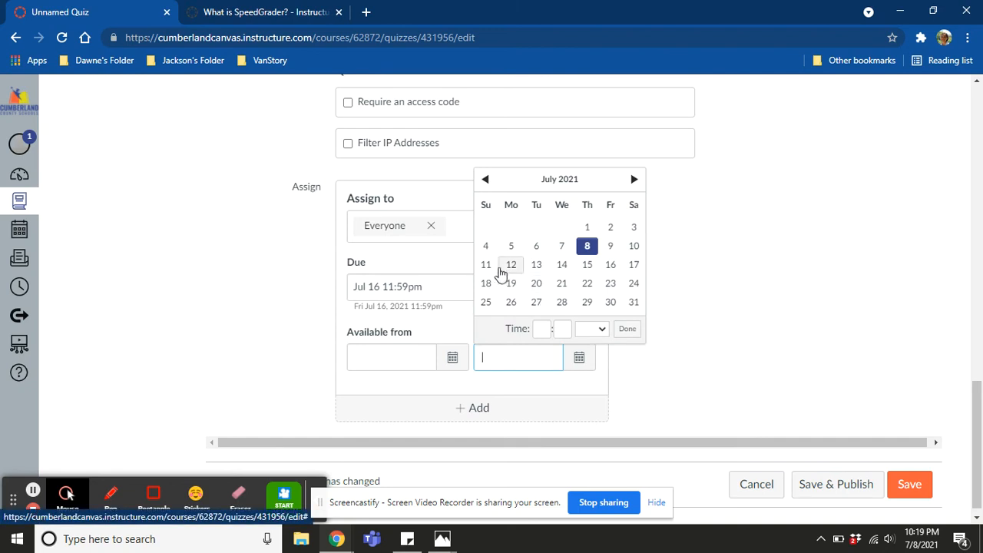
left_click(486, 284)
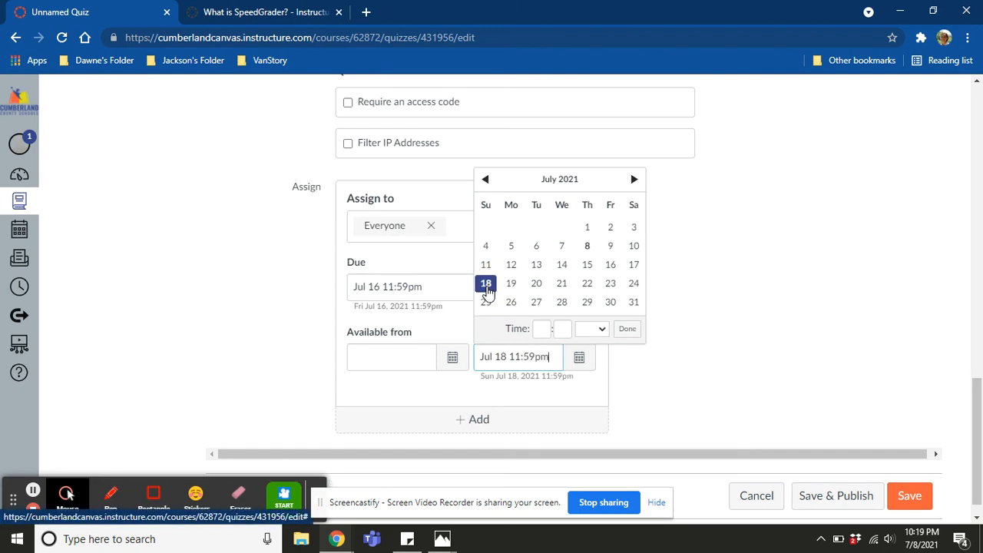
left_click(250, 344)
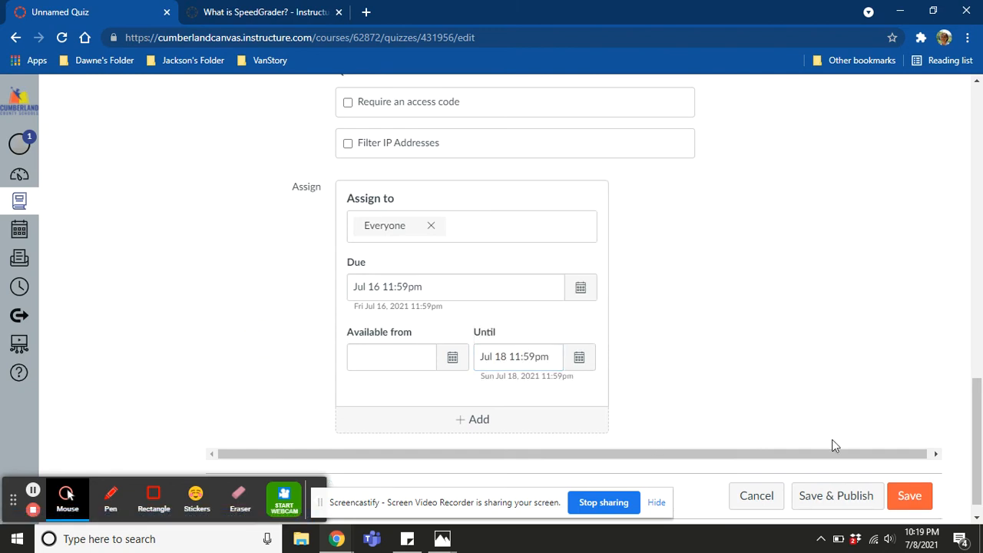
Add a new question to the quiz and review the available question types
left_click_drag(974, 415, 957, 128)
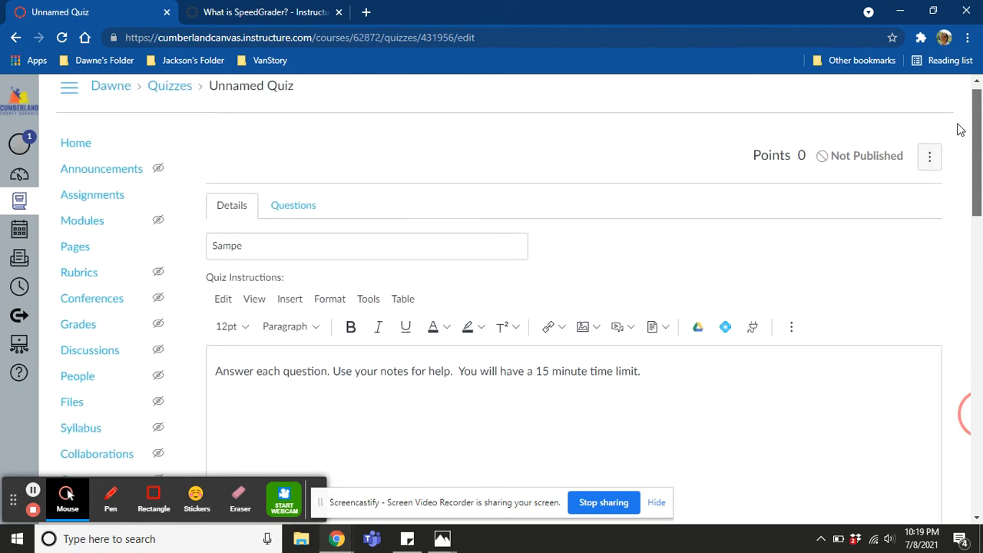
left_click(278, 214)
left_click(411, 344)
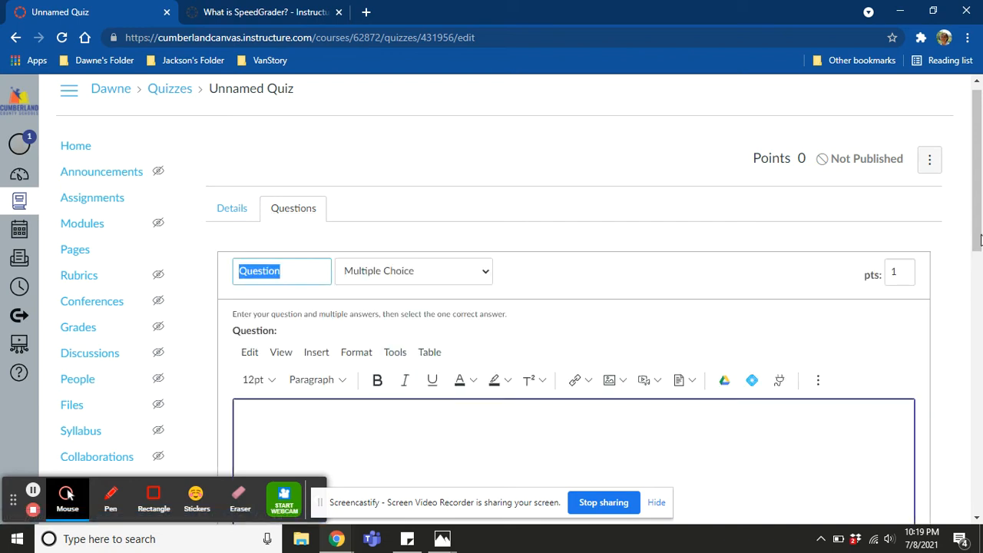
left_click_drag(979, 240, 981, 283)
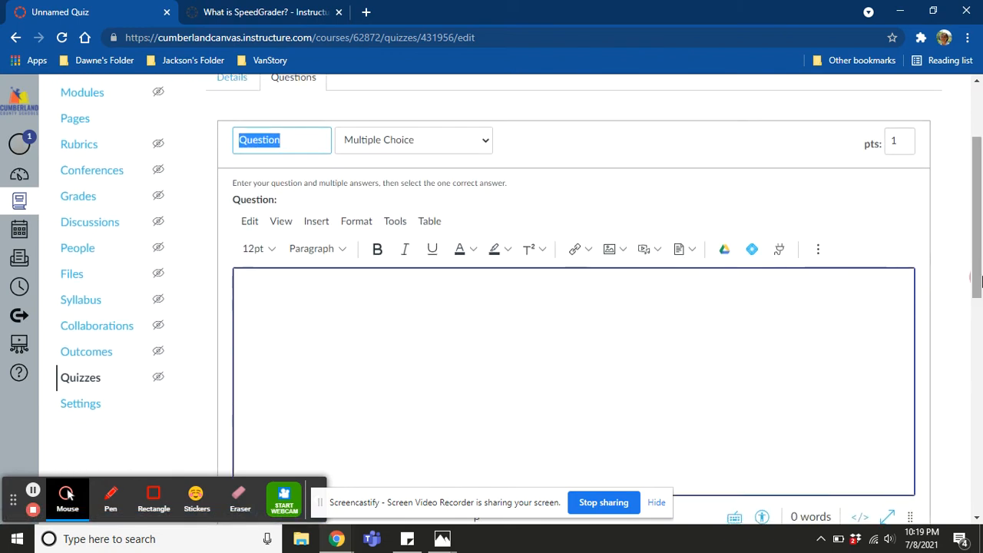
left_click(459, 148)
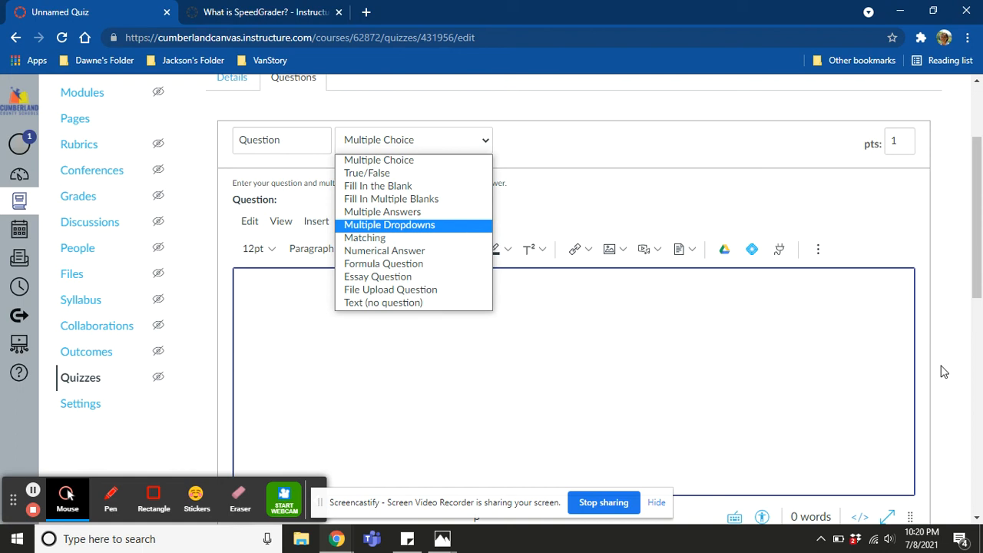
left_click(943, 336)
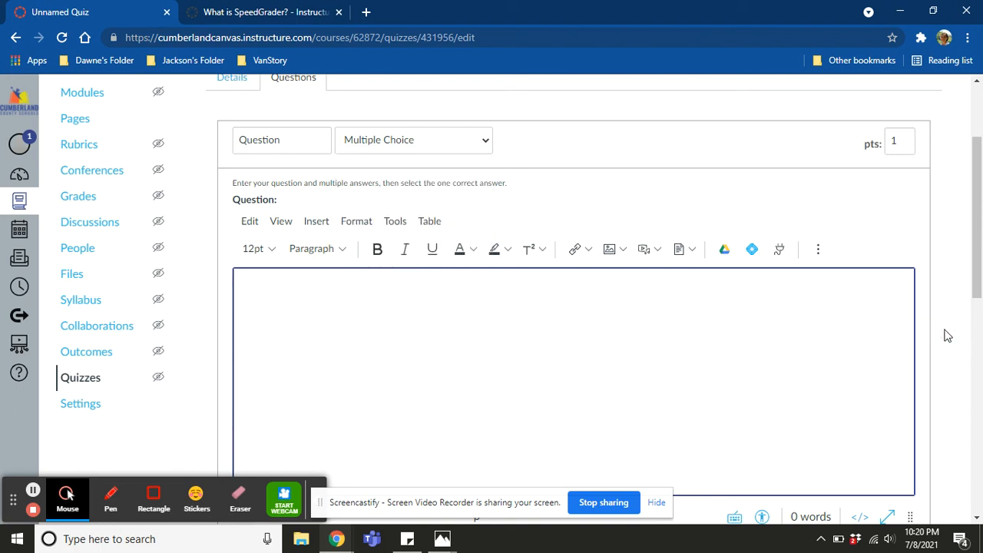
Make the question True/False and enter the question text "This image shows an example of literal language."
left_click_drag(977, 169, 976, 183)
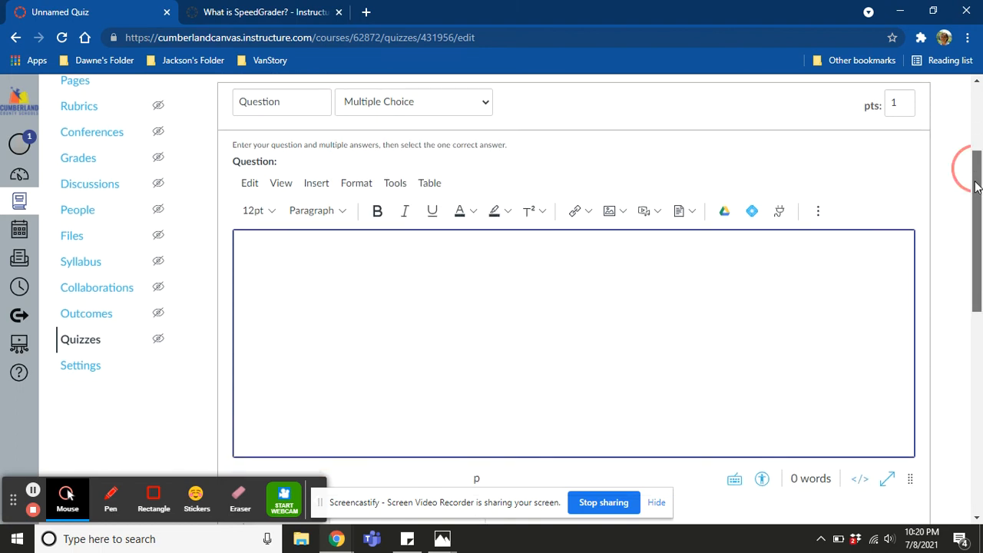
left_click(465, 103)
key("Escape")
left_click(338, 314)
type("This image")
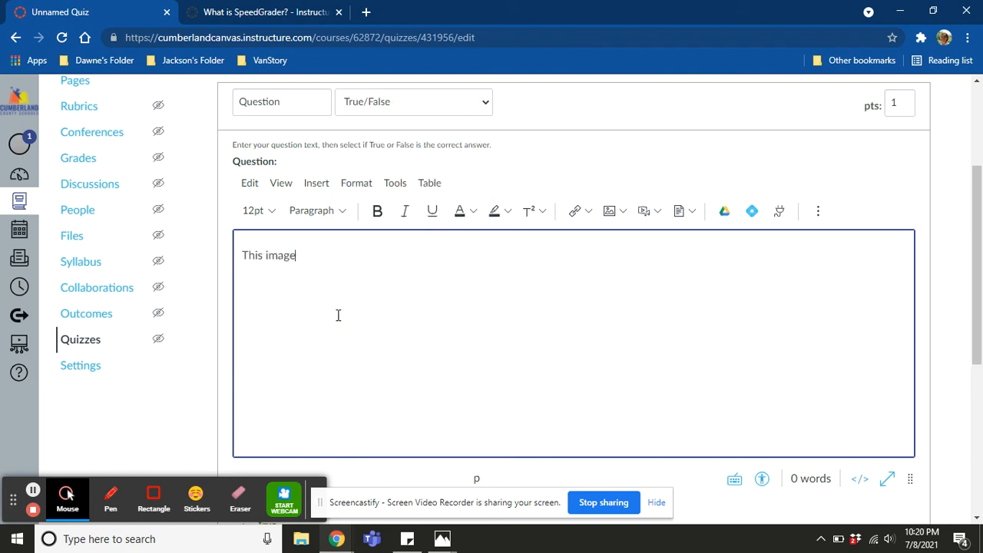
type(" shows an example of literal language.")
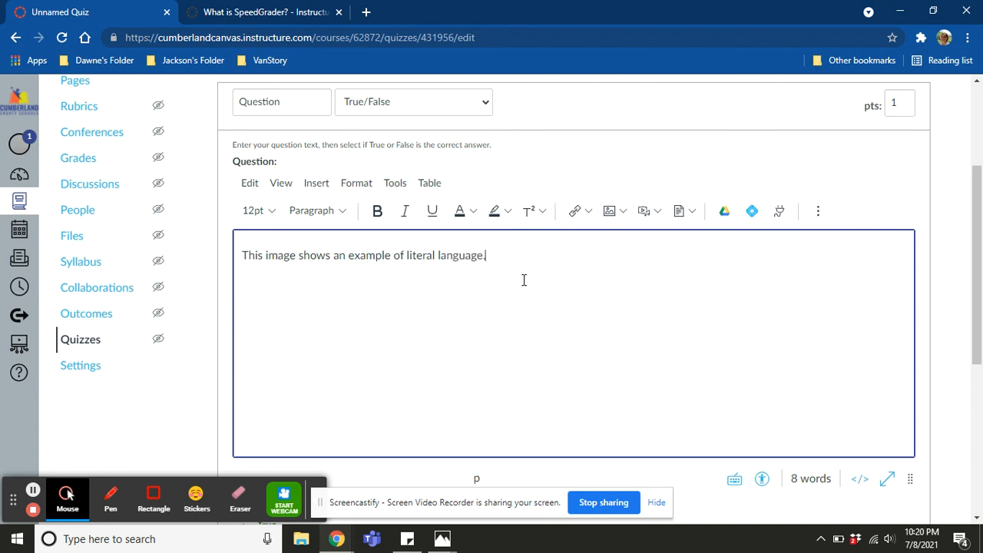
Insert the image 2959999_1 from the Desktop folder into the question and place it on its own line below the text
left_click(611, 211)
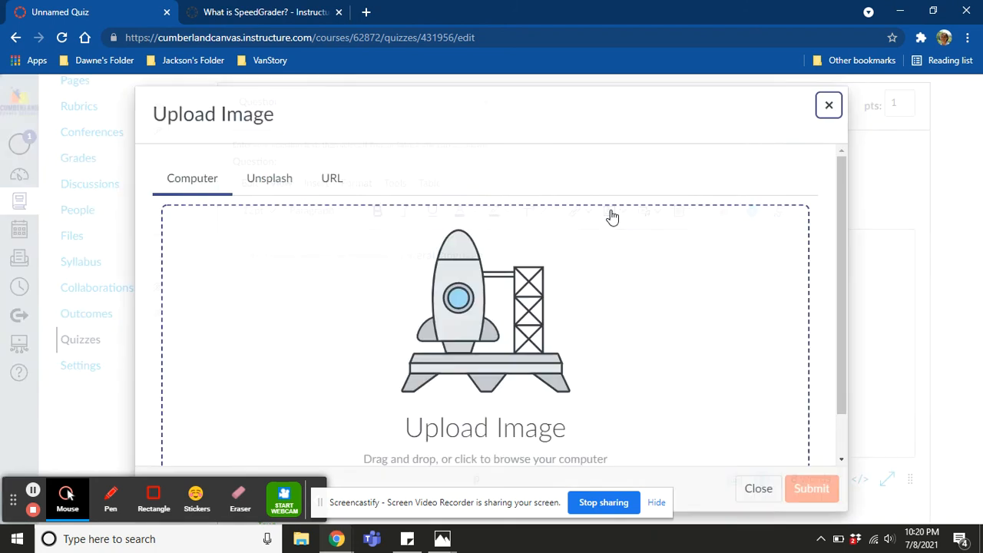
left_click(450, 311)
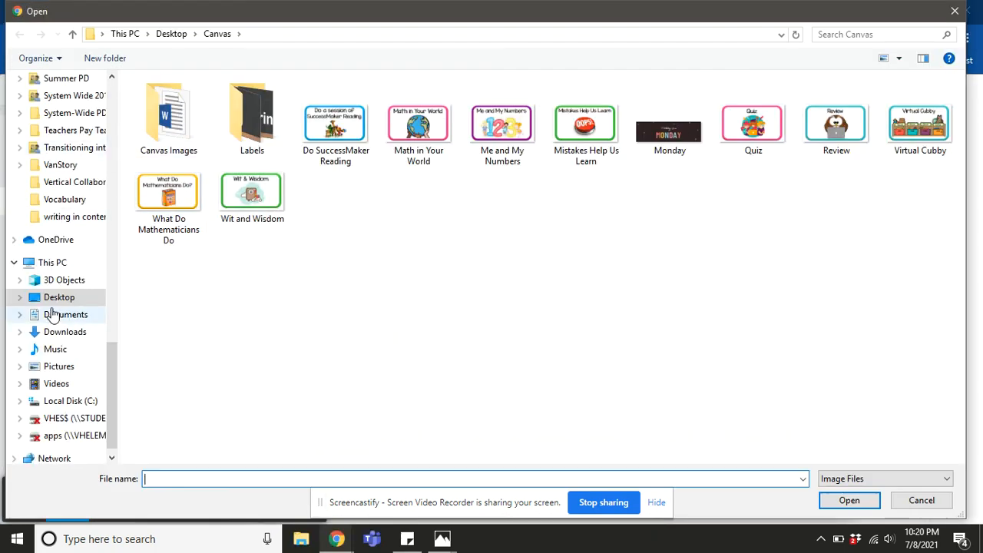
left_click(52, 301)
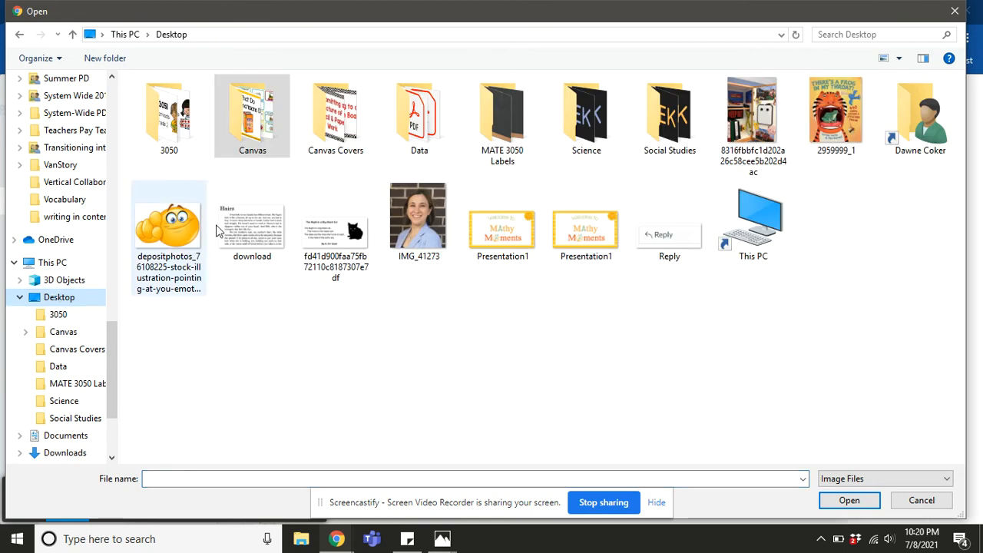
double_click(851, 107)
left_click(803, 489)
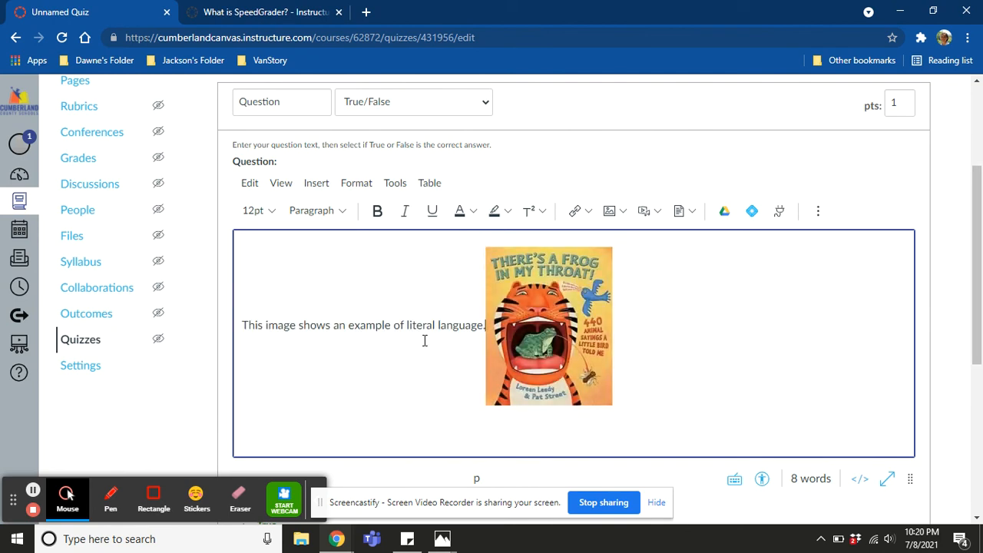
key("Return")
Mark False as the correct answer and update the question
left_click_drag(977, 345, 980, 471)
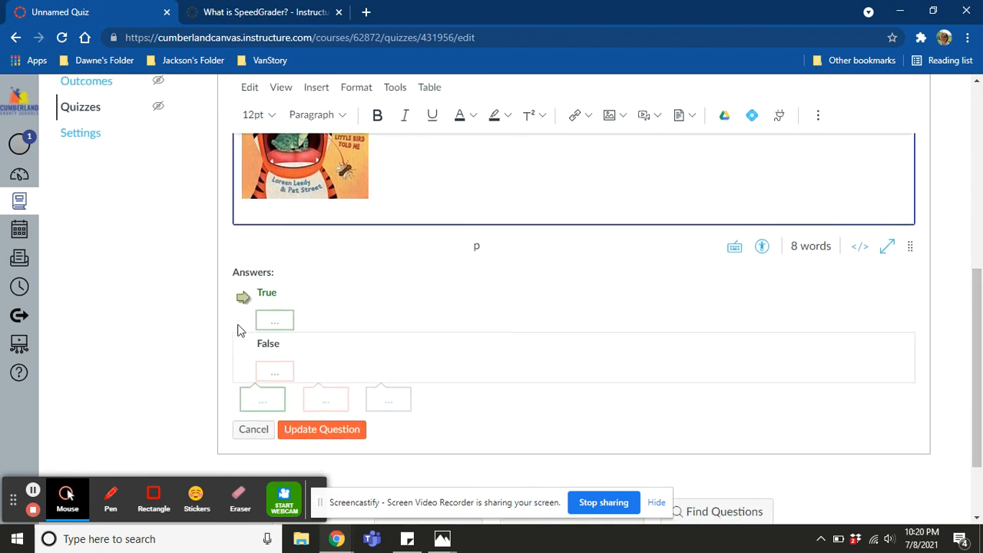
left_click(242, 350)
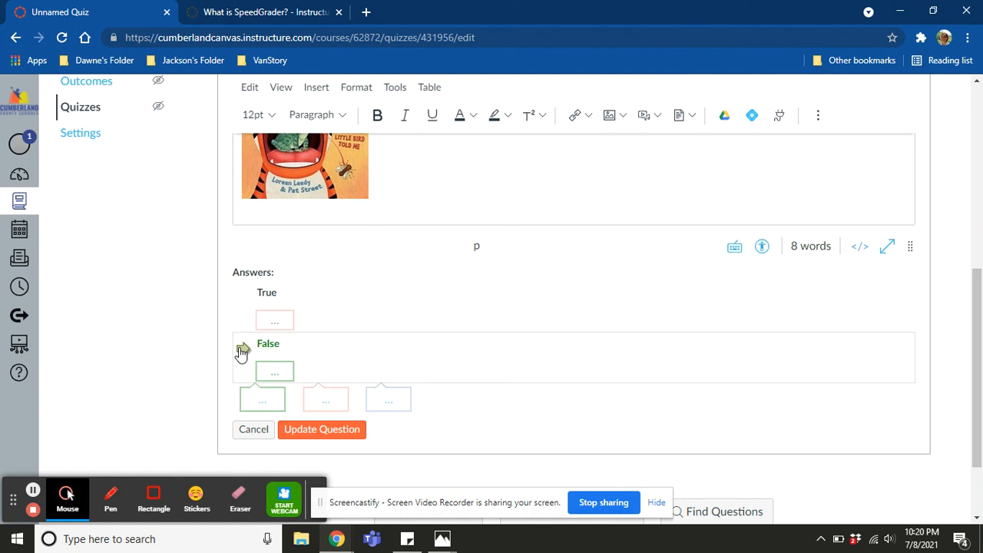
left_click(321, 431)
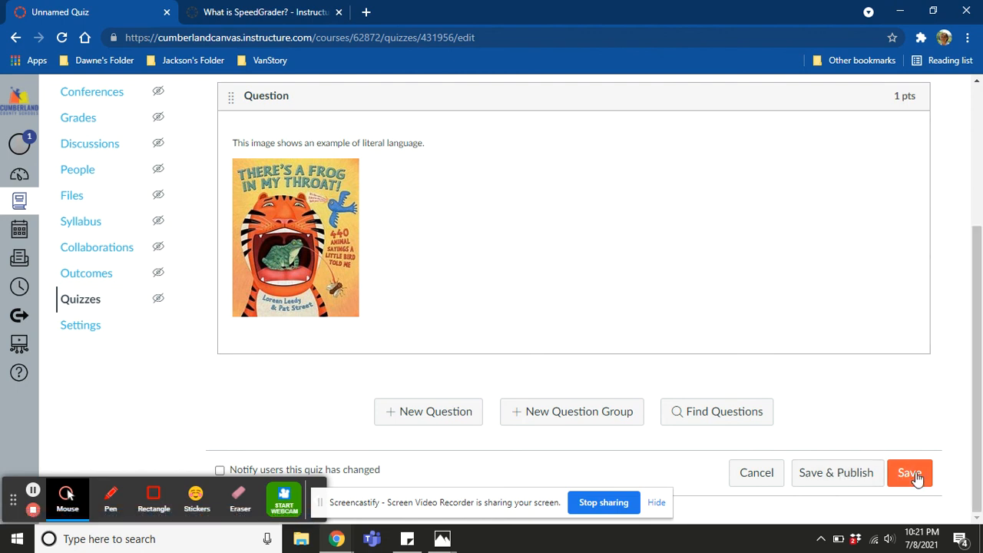
Save and publish the quiz, and open it in SpeedGrader to examine the grading and comment options
left_click(845, 473)
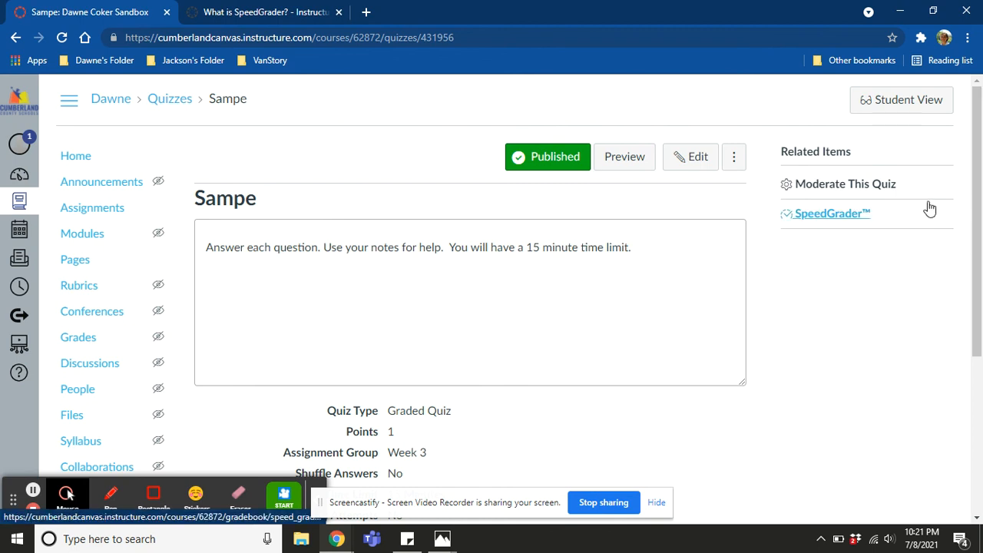
left_click(822, 215)
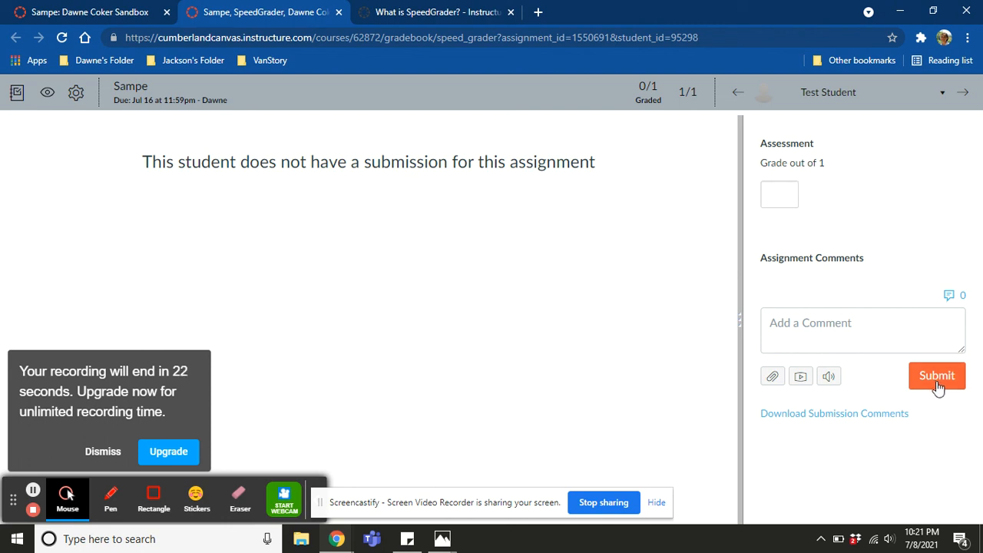
left_click(815, 326)
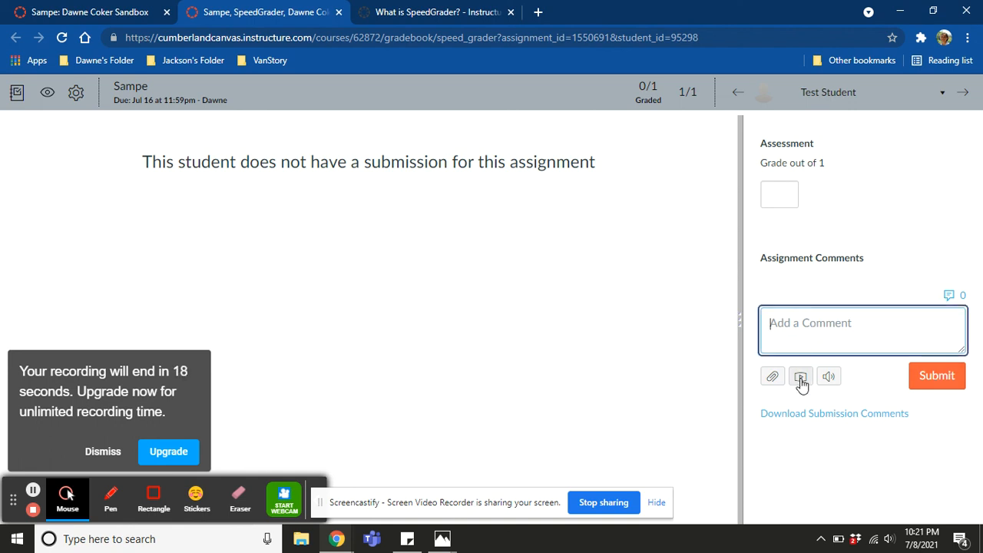